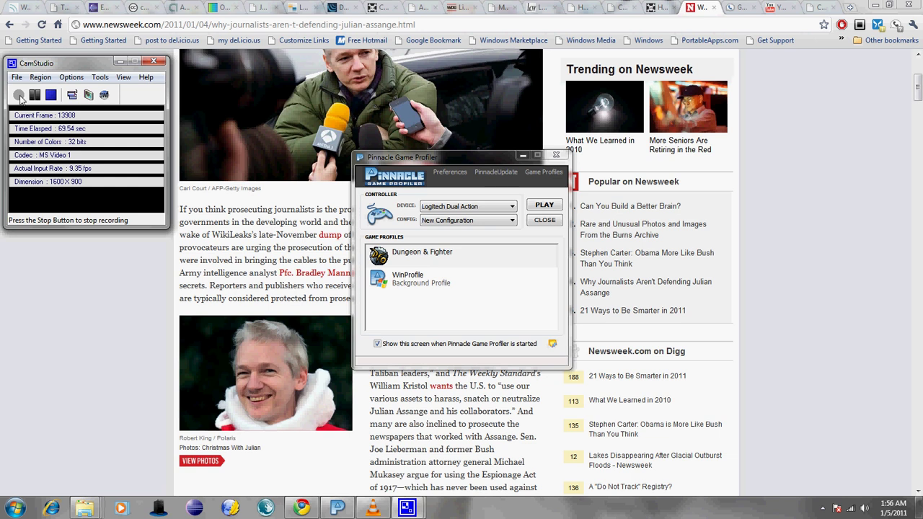
Step: Open the controller configurations of the Dungeon & Fighter game profile
left_click(533, 173)
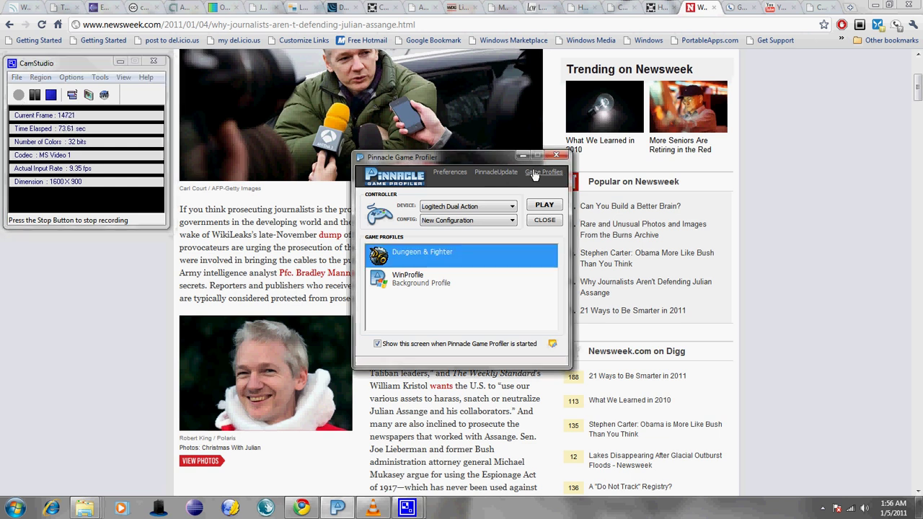
left_click(533, 173)
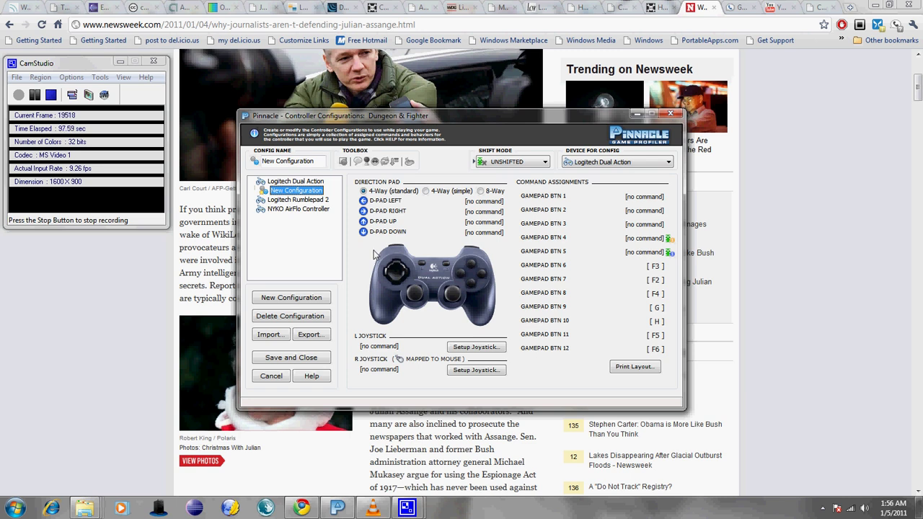
Step: Assign the X key to gamepad button 1 as a quick assignment
left_click(641, 197)
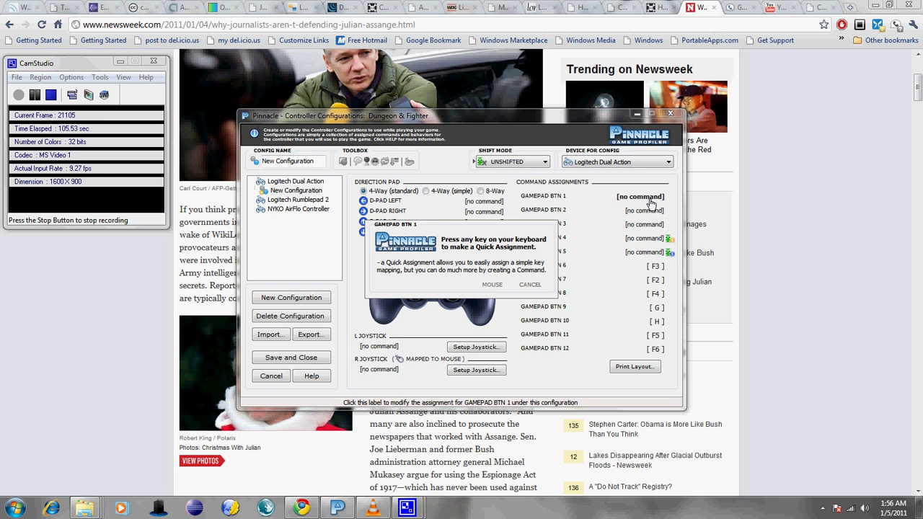
key("x")
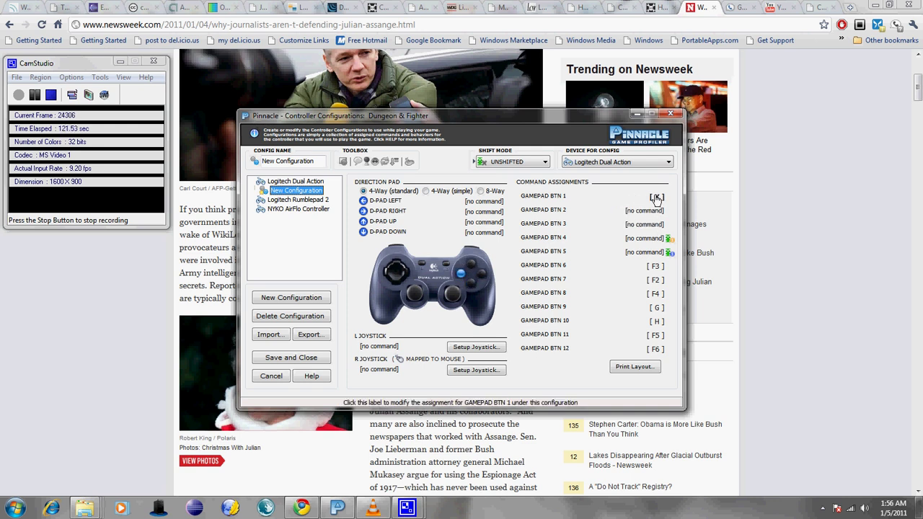
left_click(656, 197)
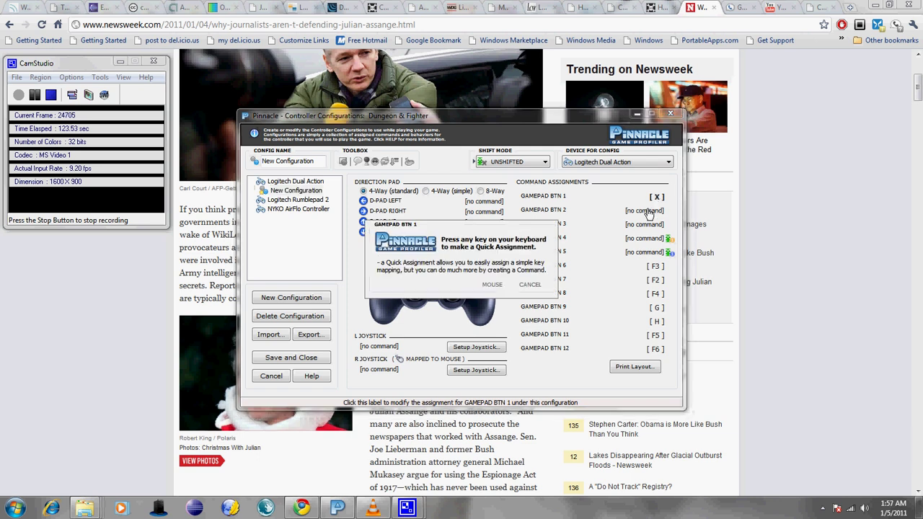
left_click(534, 285)
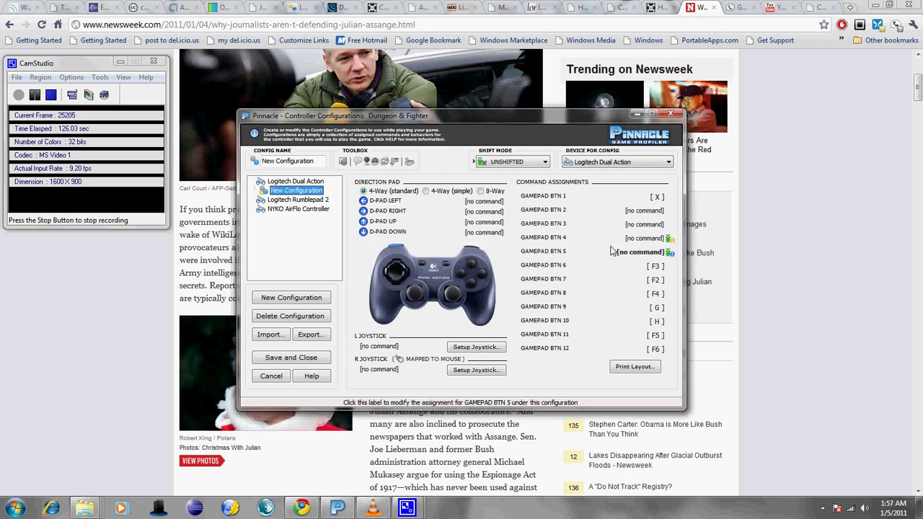
Step: Enable gamepad button 1 as Sniper Assistant through its behavior modification options
right_click(655, 201)
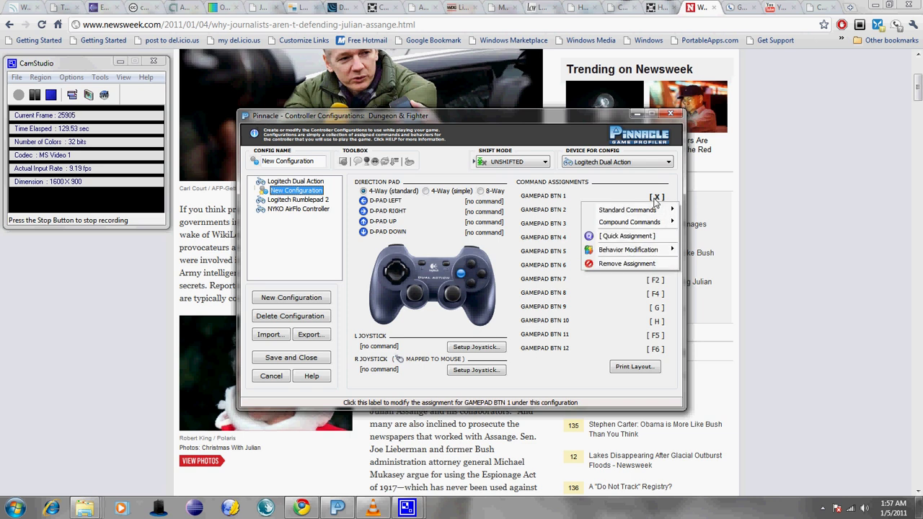
mouse_move(655, 210)
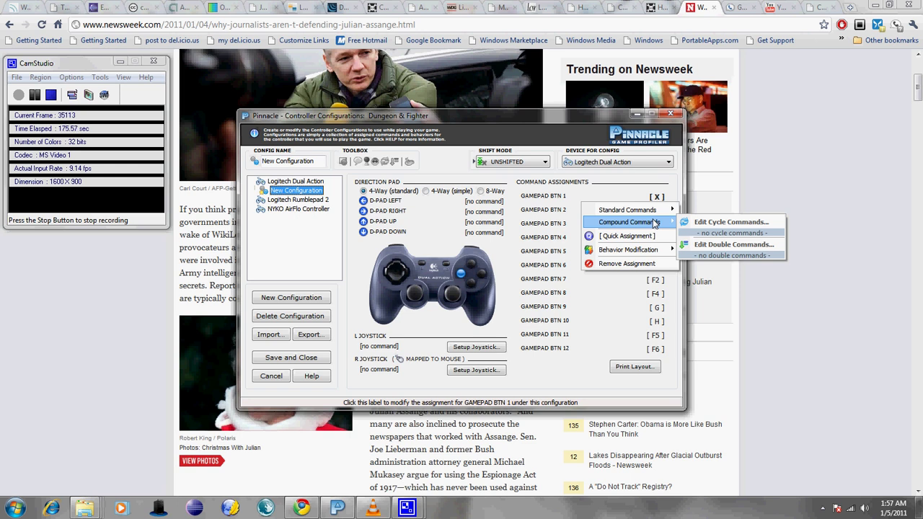
mouse_move(642, 257)
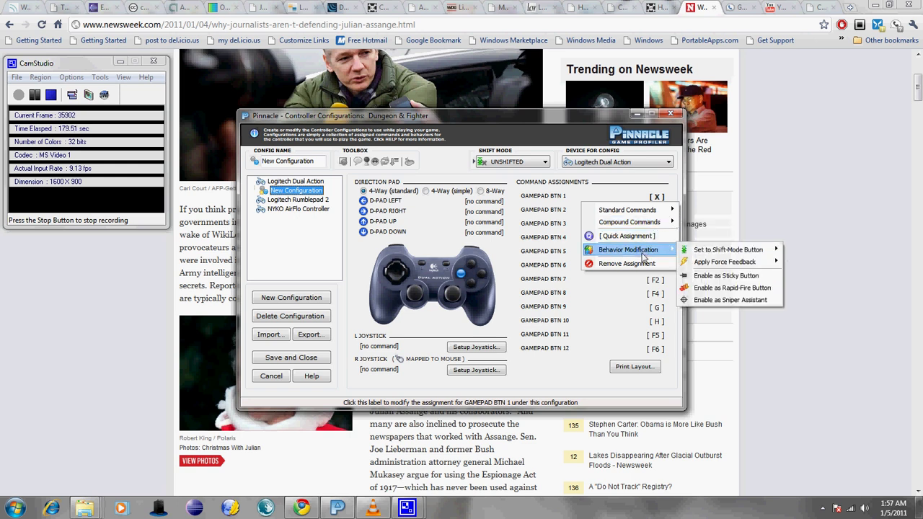
mouse_move(683, 257)
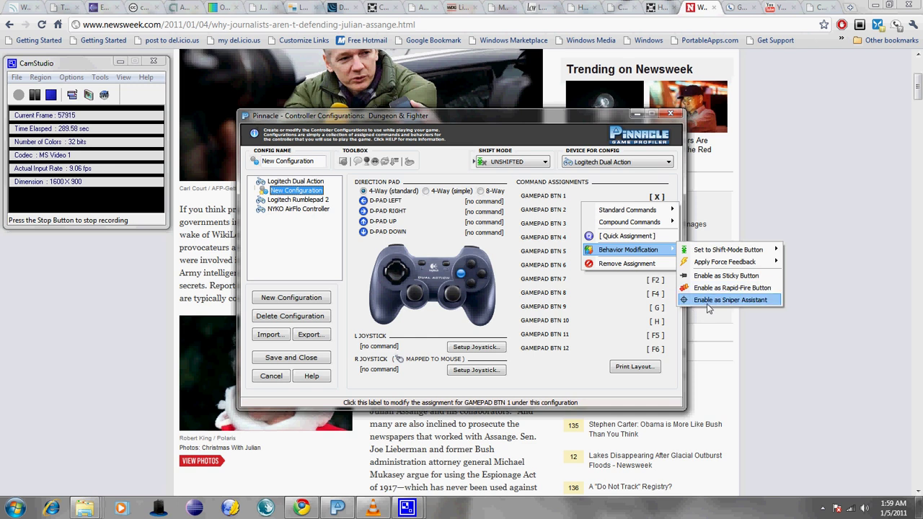
left_click(707, 303)
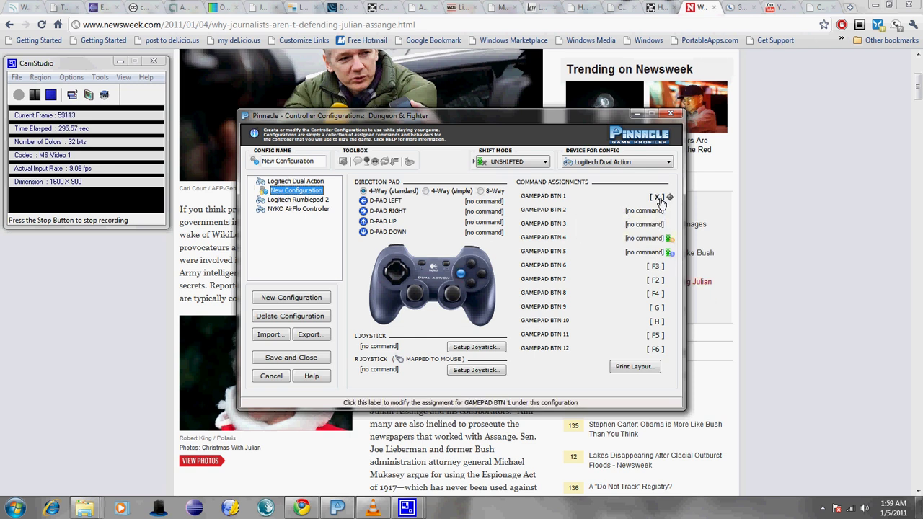
mouse_move(673, 199)
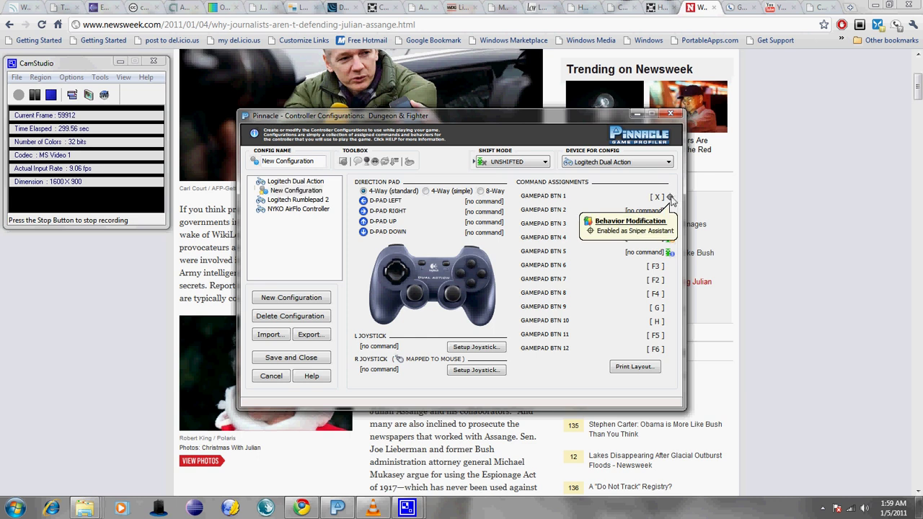
Step: Disable the Sniper Assistant behavior on gamepad button 1 and remove the button's key assignment
left_click(657, 197)
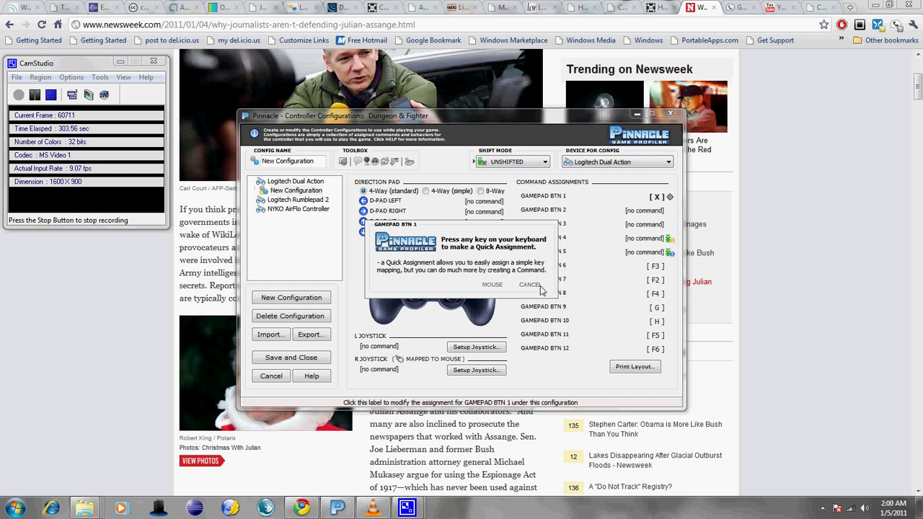
left_click(531, 285)
right_click(662, 199)
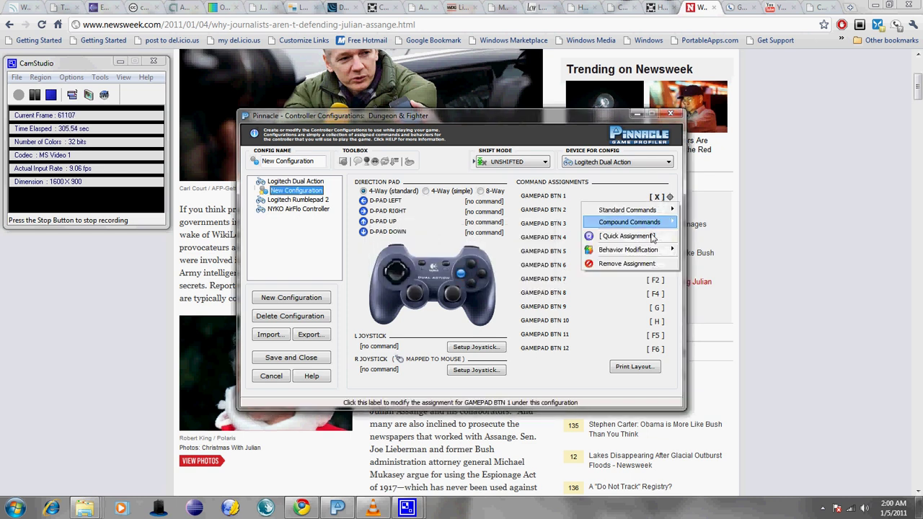
mouse_move(660, 250)
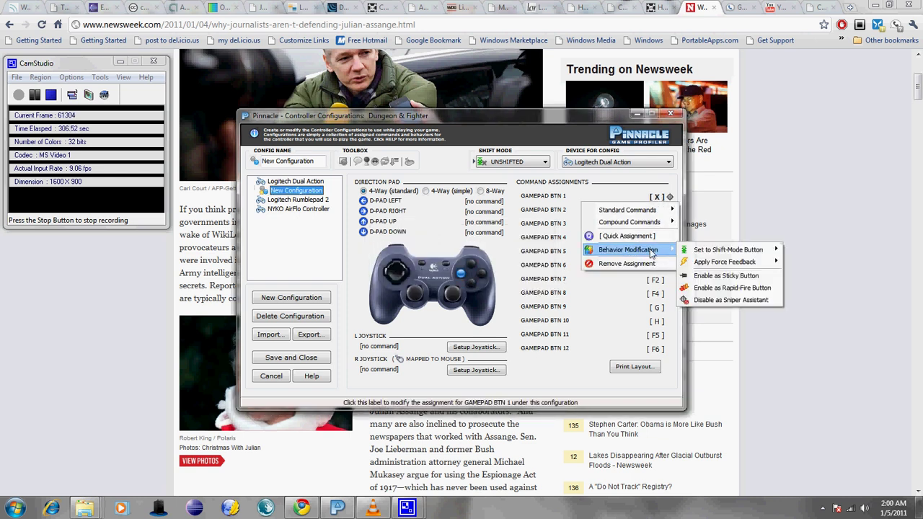
left_click(695, 300)
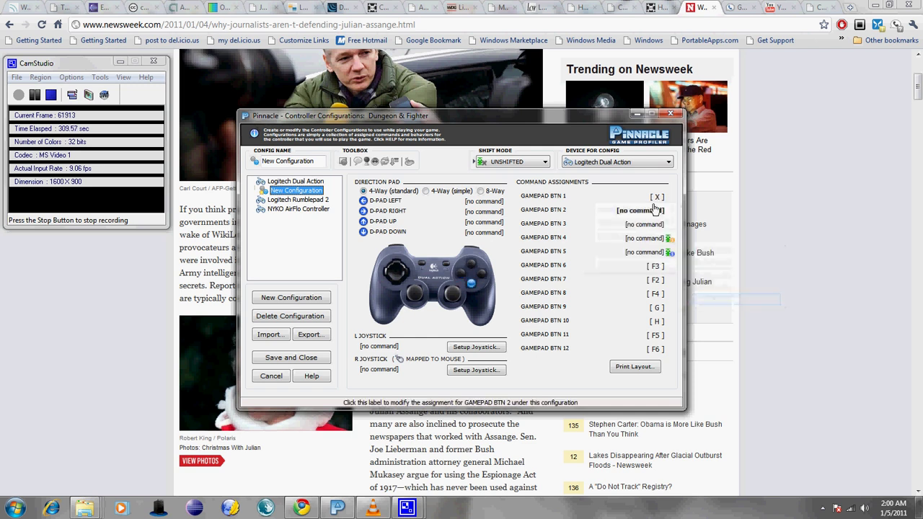
right_click(658, 202)
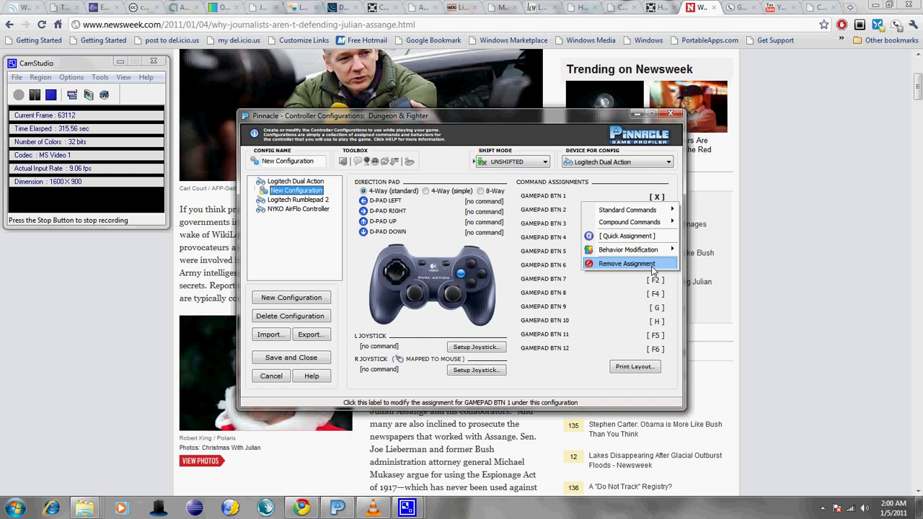
left_click(626, 263)
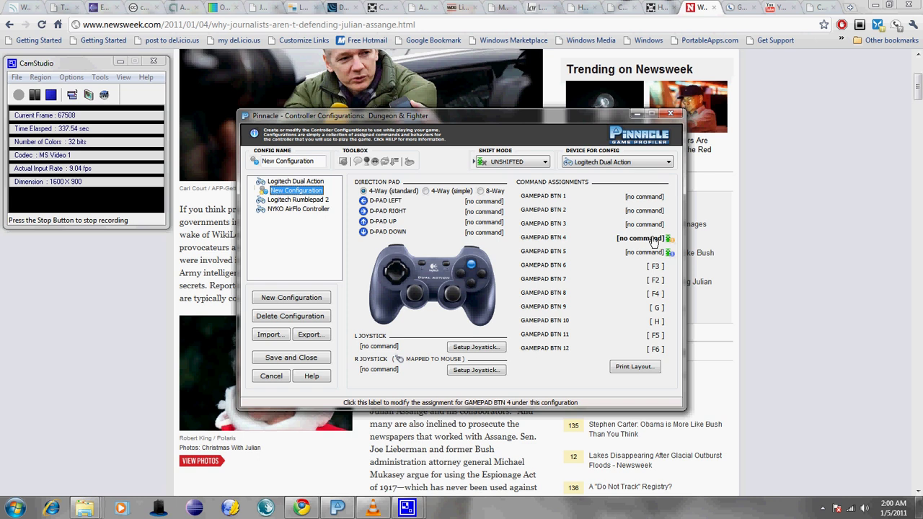
Step: View the command assignments of the Shifted-Blue shift mode and return to Unshifted
left_click(540, 164)
left_click(539, 165)
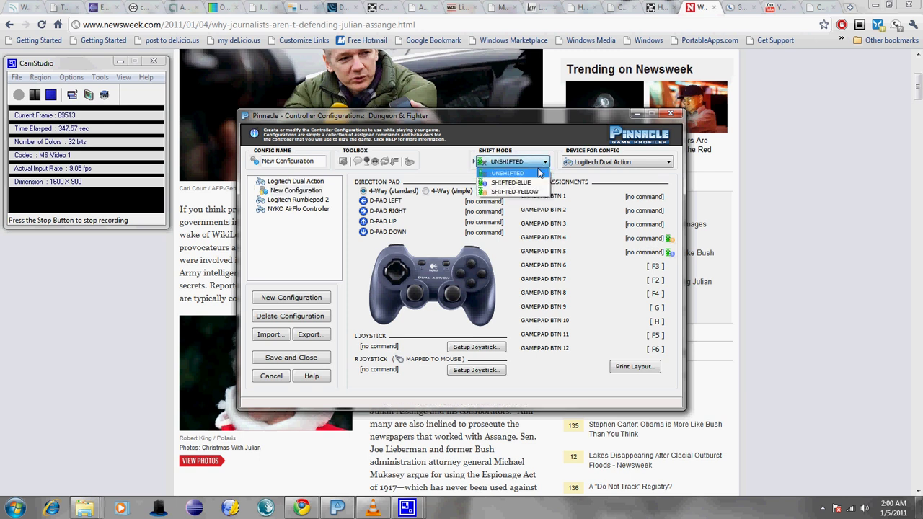
left_click(534, 184)
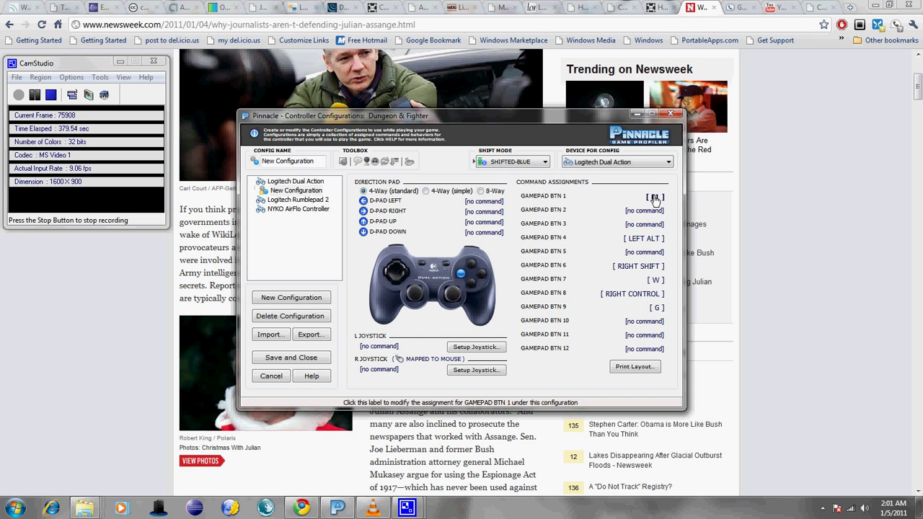
left_click(530, 163)
left_click(527, 173)
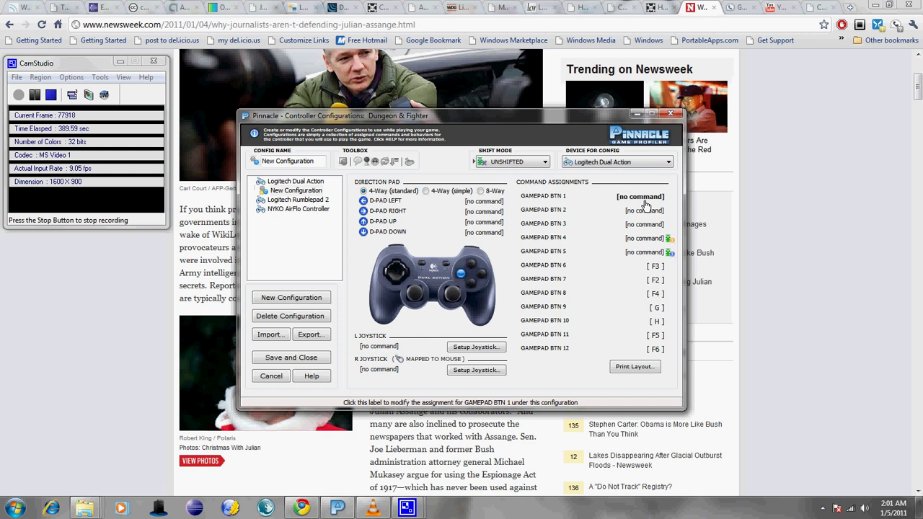
Step: Compare the gamepad assignments in the Shifted-Blue and Shifted-Yellow modes, ending back in Unshifted mode
left_click(546, 162)
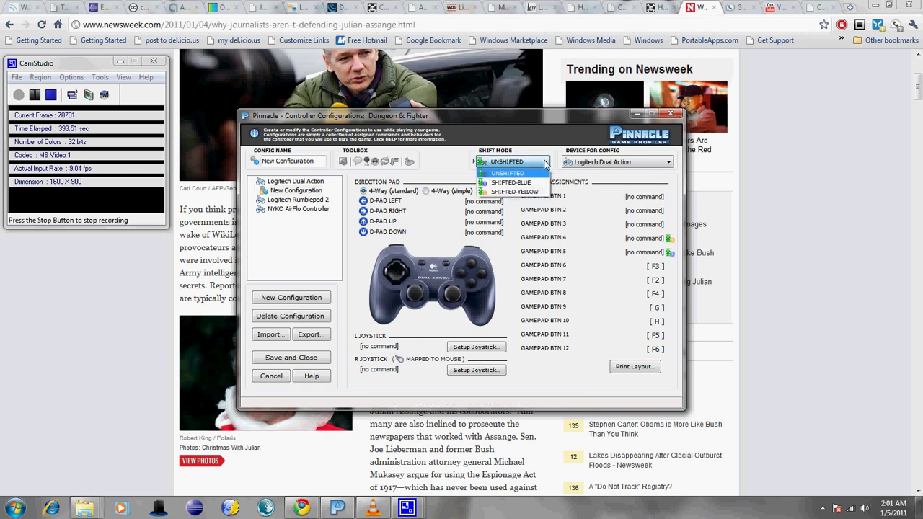
left_click(546, 183)
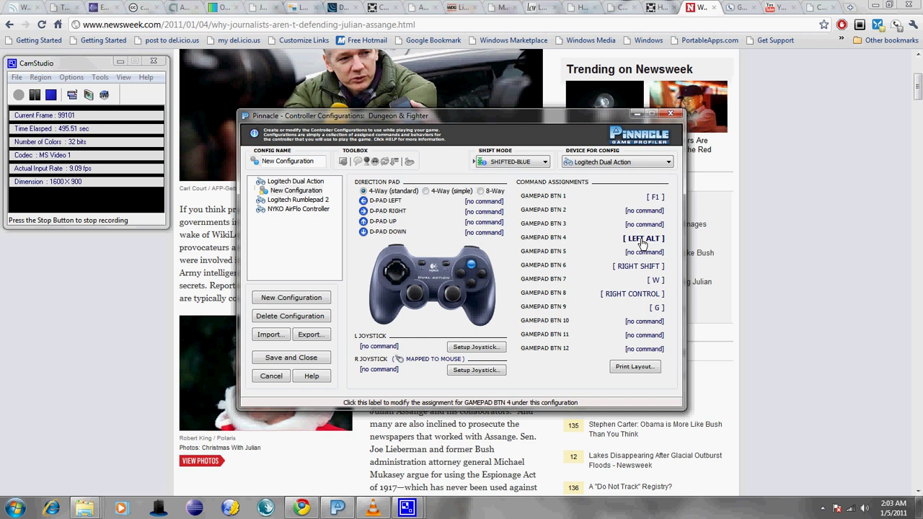
left_click(537, 161)
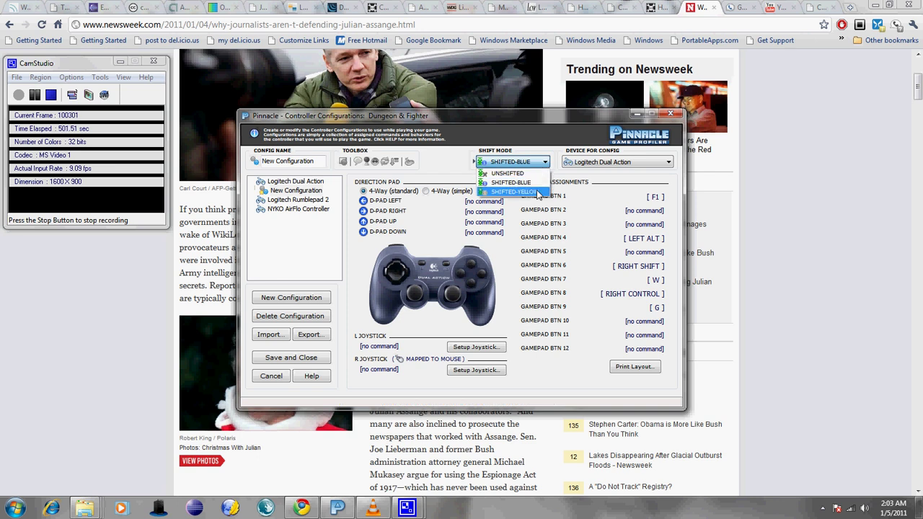
left_click(537, 194)
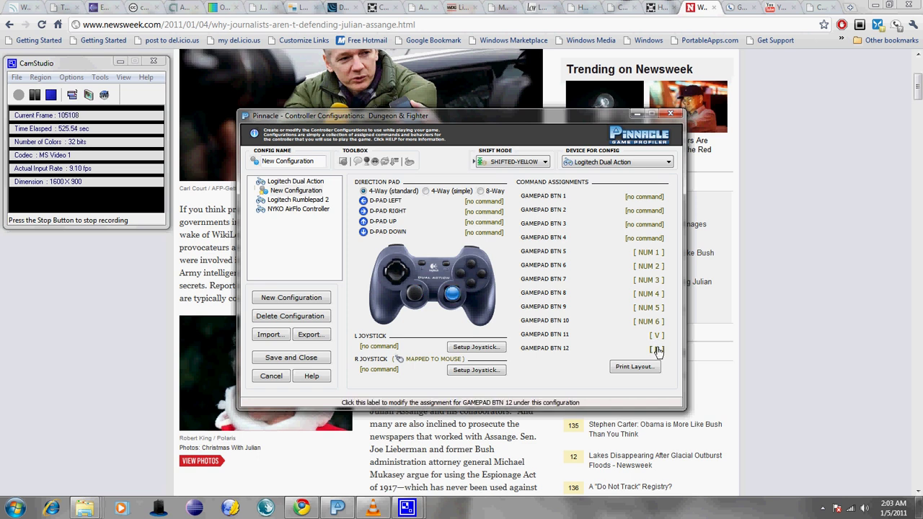
left_click(544, 162)
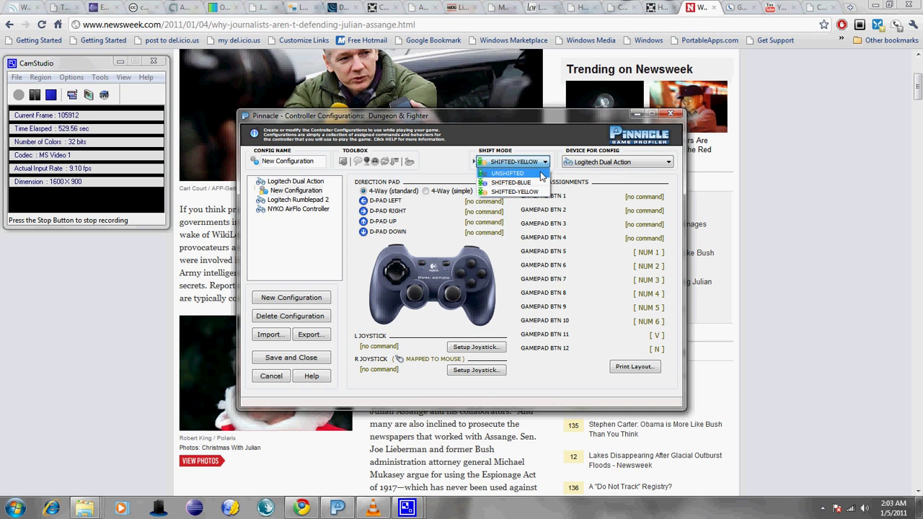
left_click(541, 174)
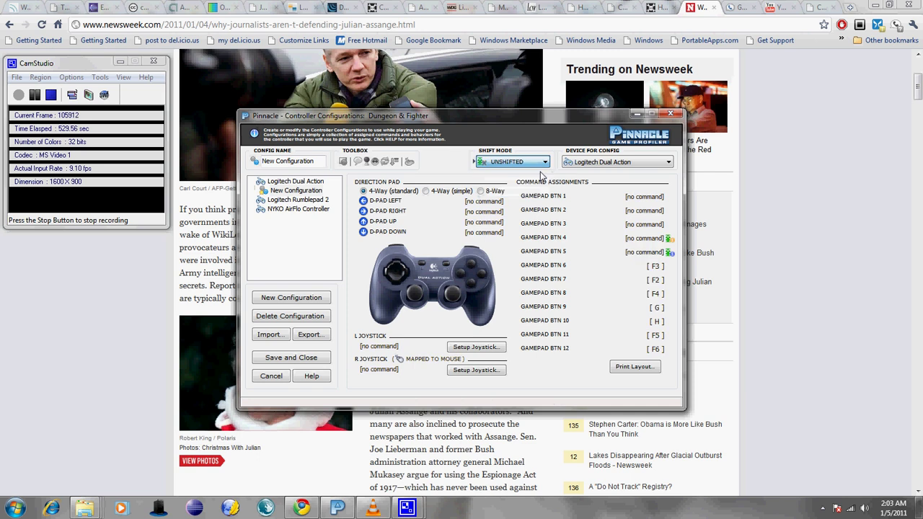
Step: Examine the quick-mapping options available for the left joystick without choosing one
left_click(393, 350)
mouse_move(395, 360)
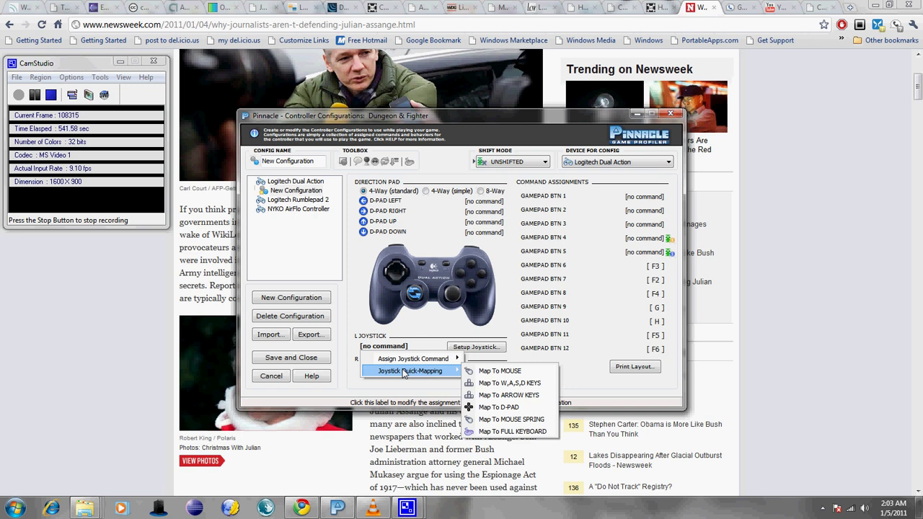
left_click(404, 371)
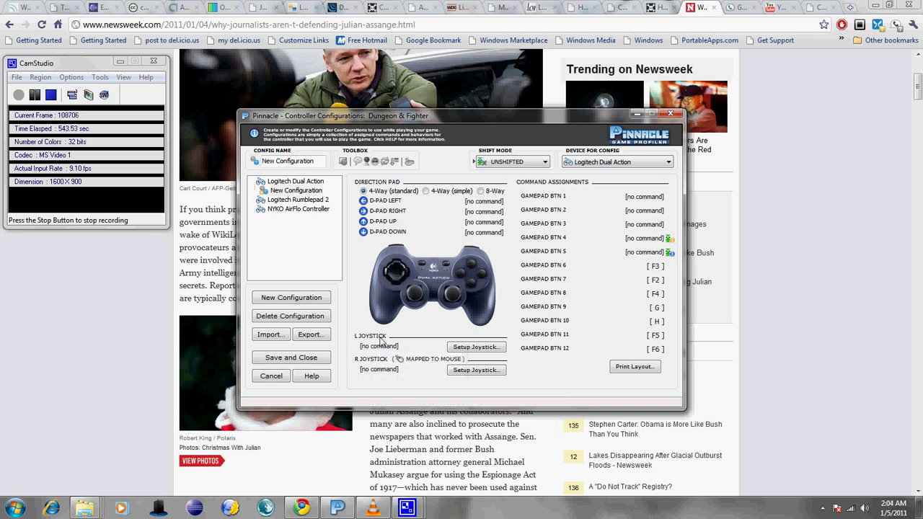
left_click(380, 347)
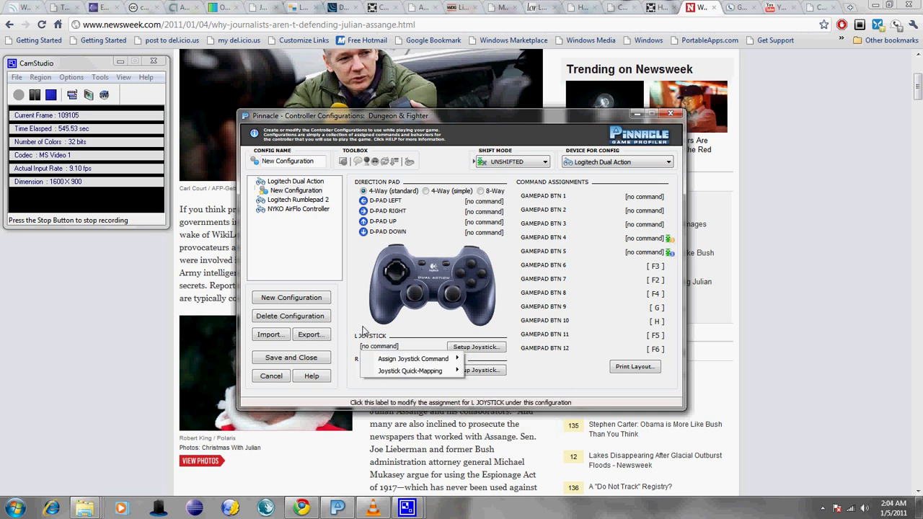
left_click(369, 349)
left_click(369, 349)
mouse_move(387, 373)
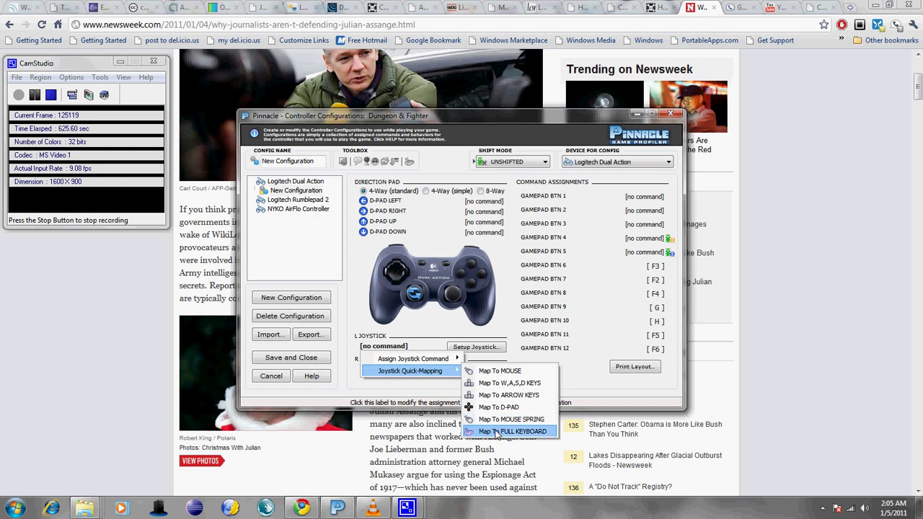
left_click(420, 393)
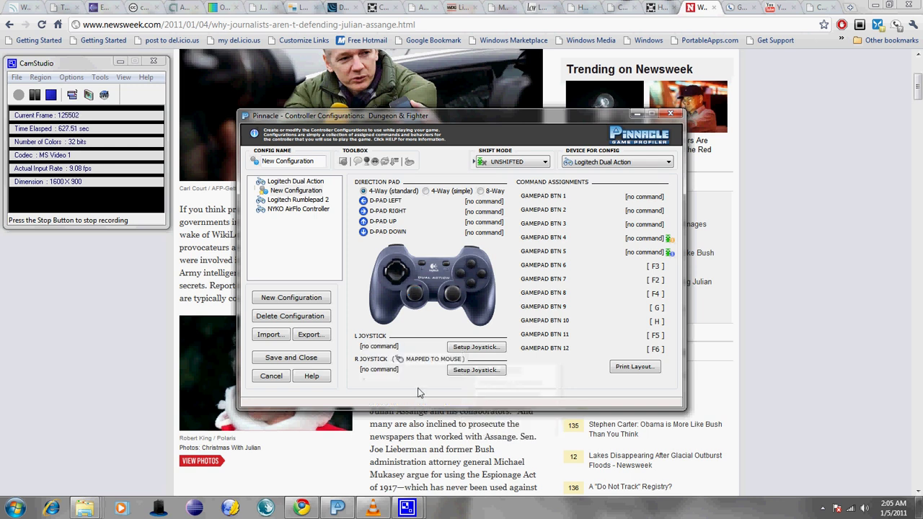
Step: Open the left joystick's setup, dismiss the mapping notice and consult the help on joystick mappings
left_click(466, 350)
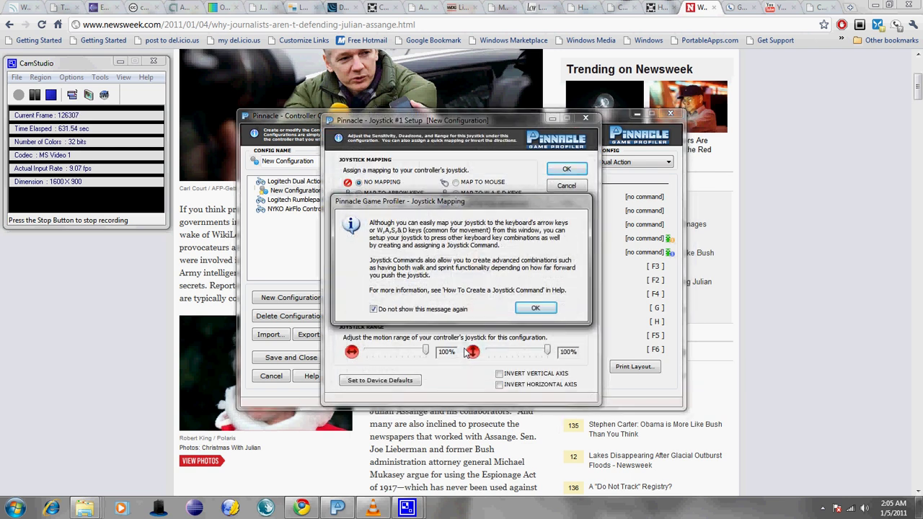
left_click(526, 310)
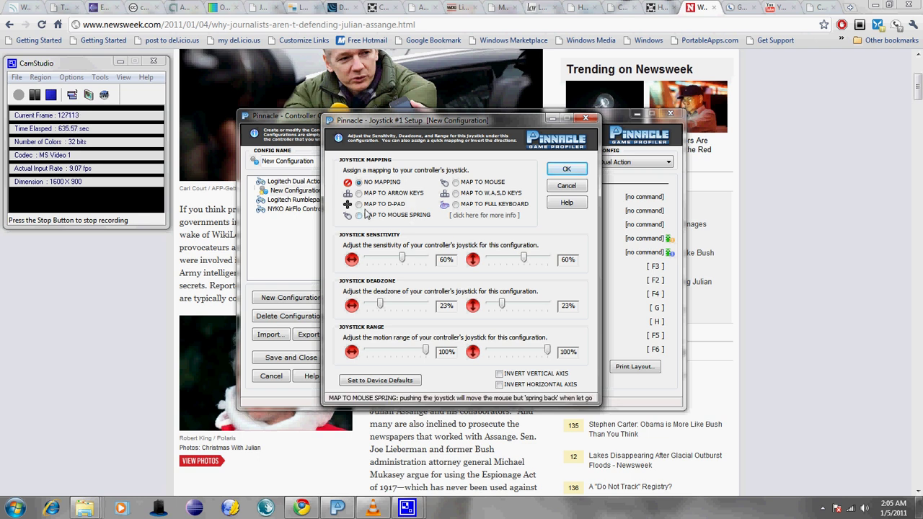
left_click(464, 222)
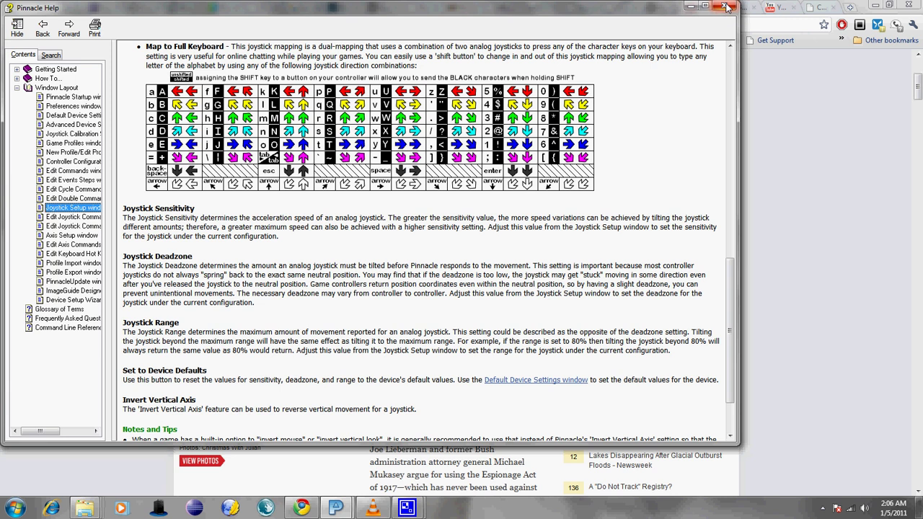
Step: Close the joystick mapping help and leave the left joystick's setup without applying a mapping
left_click(727, 6)
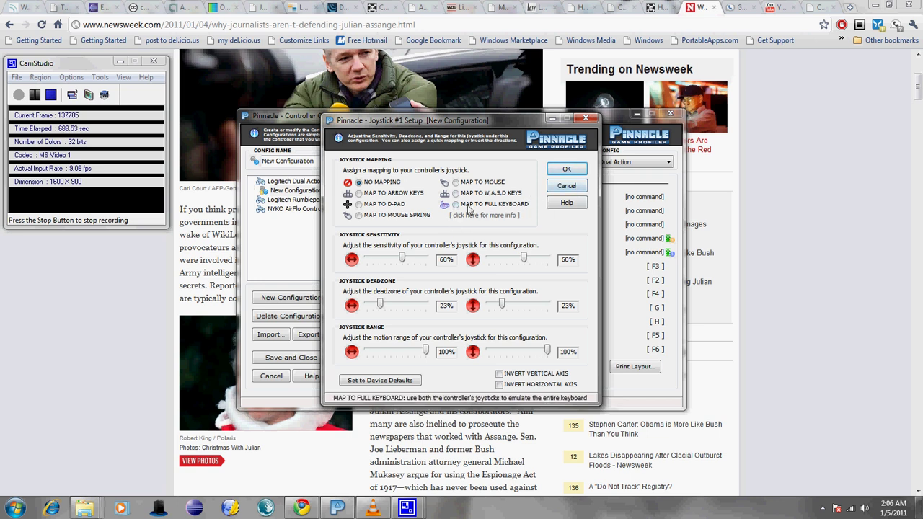
left_click(566, 185)
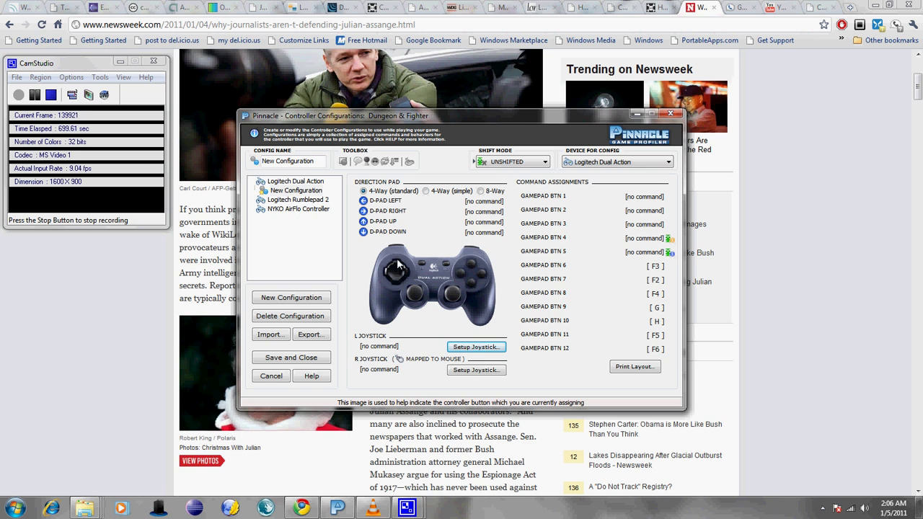
Step: Exit the Dungeon & Fighter controller configurations, discarding the changes, and return from the game profiles to the main profiler window
left_click(318, 361)
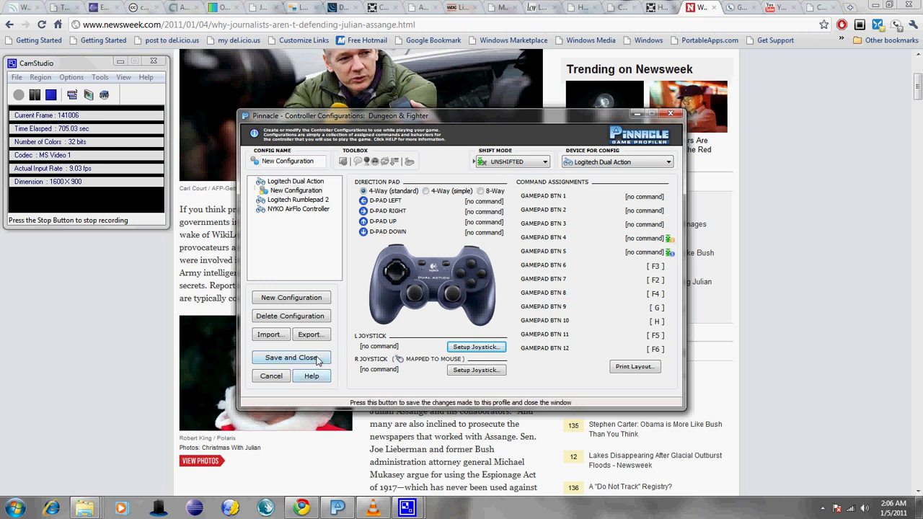
left_click(271, 376)
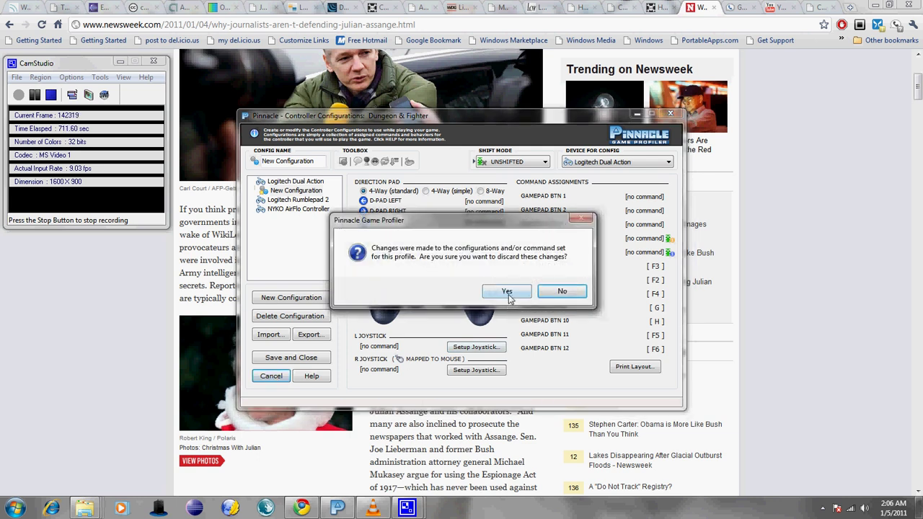
left_click(507, 293)
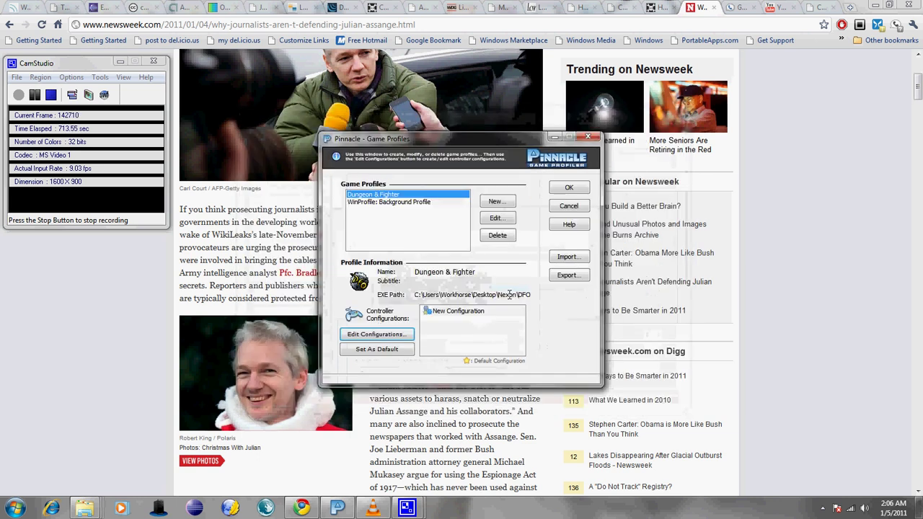
left_click(569, 189)
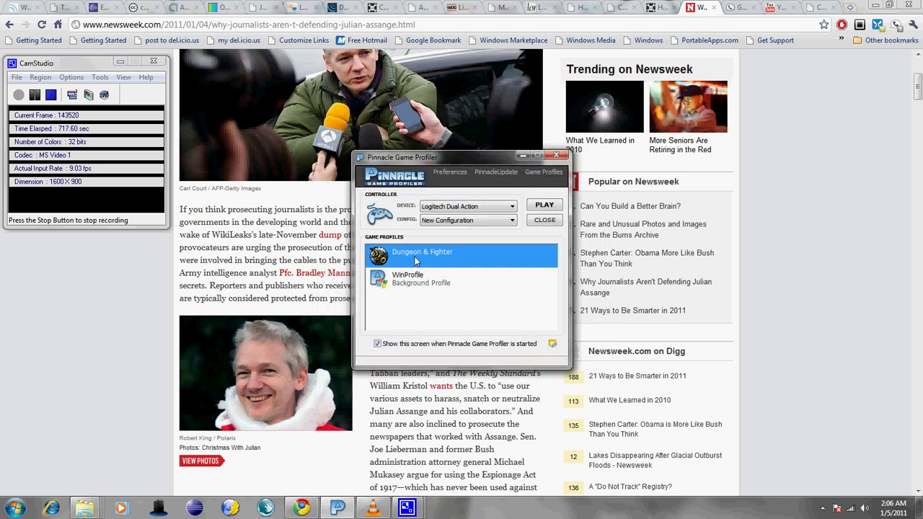